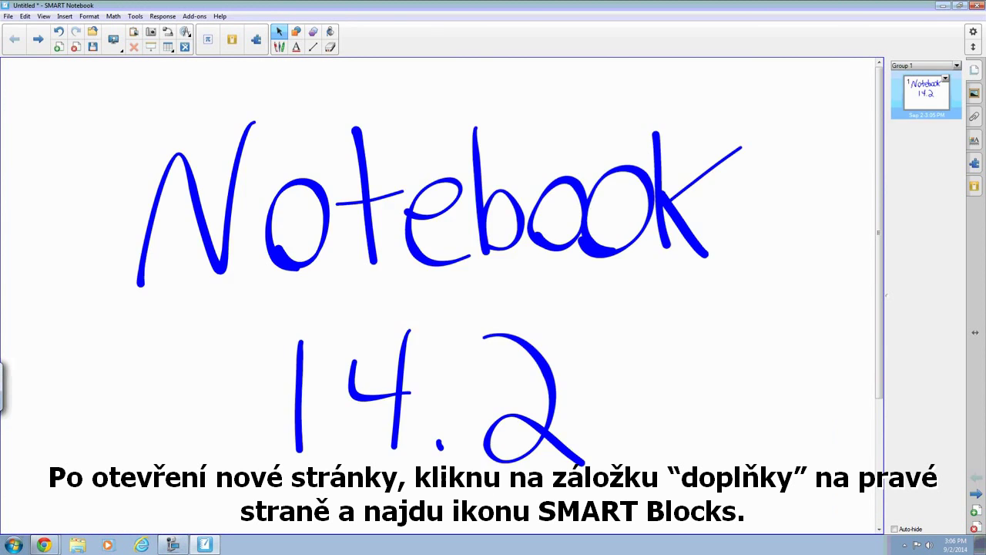
Add a blank second page and show the SMART Blocks add-on's arithmetic operation blocks
{"action": "left_click", "coordinate": [974, 511]}
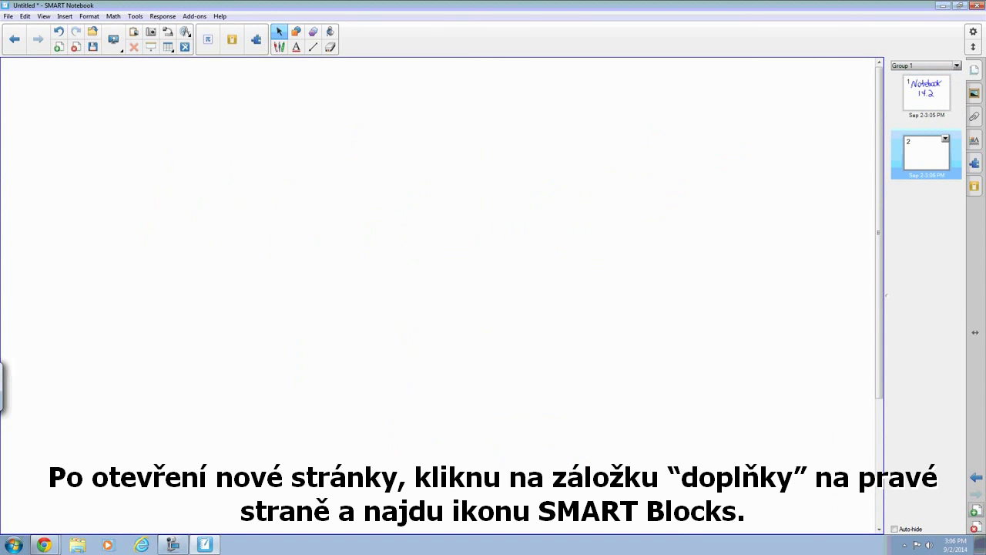
{"action": "left_click", "coordinate": [975, 163]}
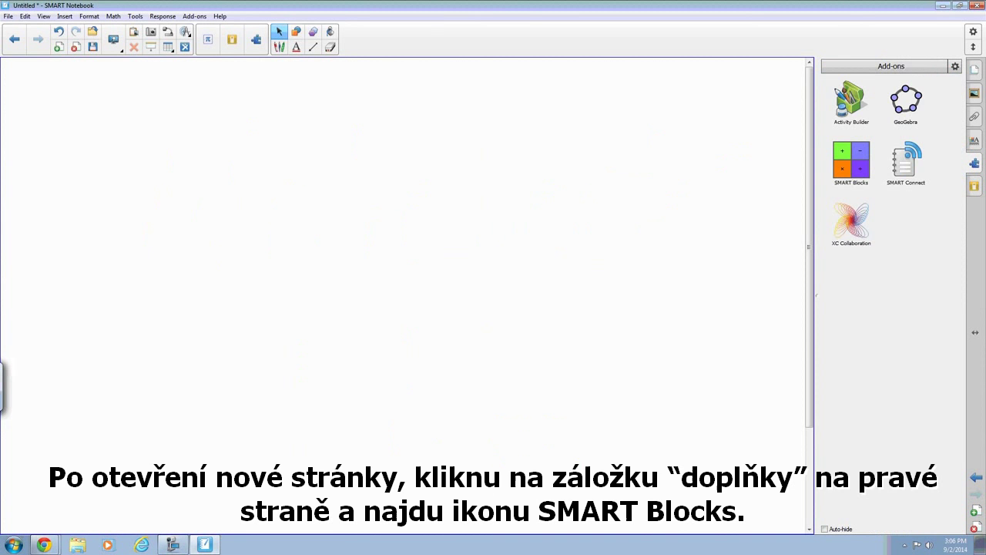
{"action": "left_click", "coordinate": [855, 163]}
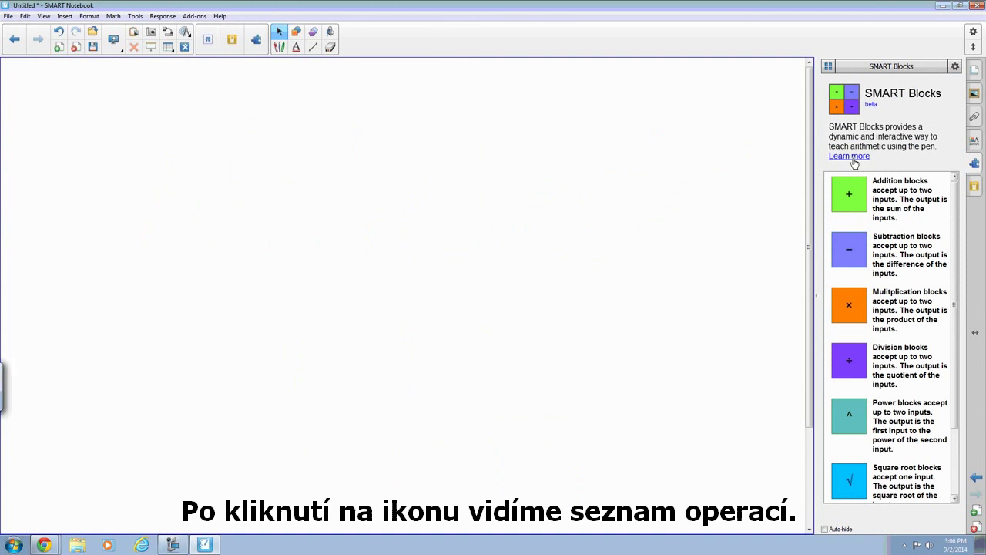
Handwrite the numbers 1, 2 and 3 across the top of the page with the pen
{"action": "left_click", "coordinate": [279, 46]}
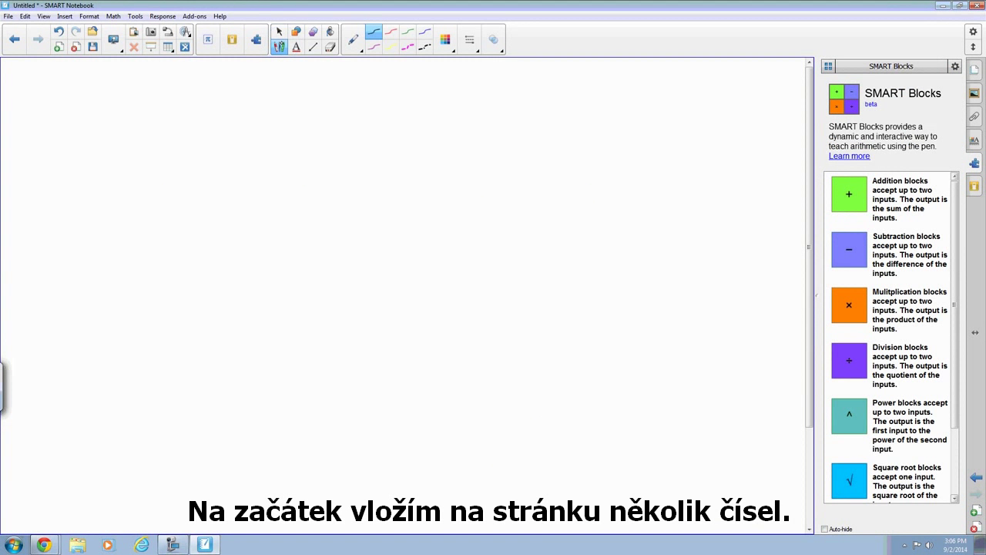
{"action": "left_click_drag", "start_coordinate": [119, 91], "coordinate": [105, 237]}
{"action": "mouse_move", "coordinate": [363, 97]}
{"action": "left_mouse_down"}
{"action": "mouse_move", "coordinate": [424, 198]}
{"action": "mouse_move", "coordinate": [476, 243]}
{"action": "left_mouse_up"}
{"action": "mouse_move", "coordinate": [635, 89]}
{"action": "left_mouse_down"}
{"action": "mouse_move", "coordinate": [659, 158]}
{"action": "mouse_move", "coordinate": [654, 274]}
{"action": "left_mouse_up"}
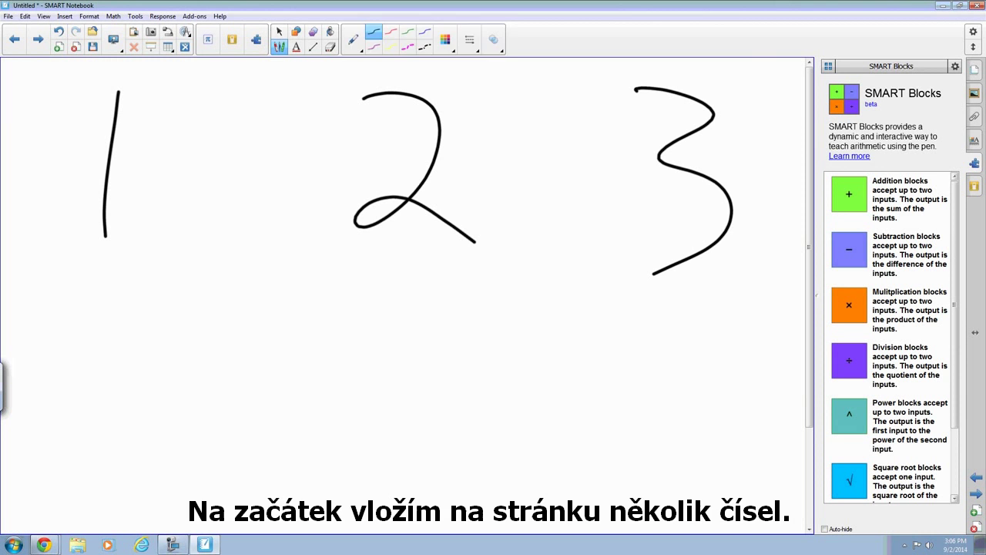
Place an Addition block below the 1 and a Subtraction block at lower right
{"action": "left_click", "coordinate": [279, 31]}
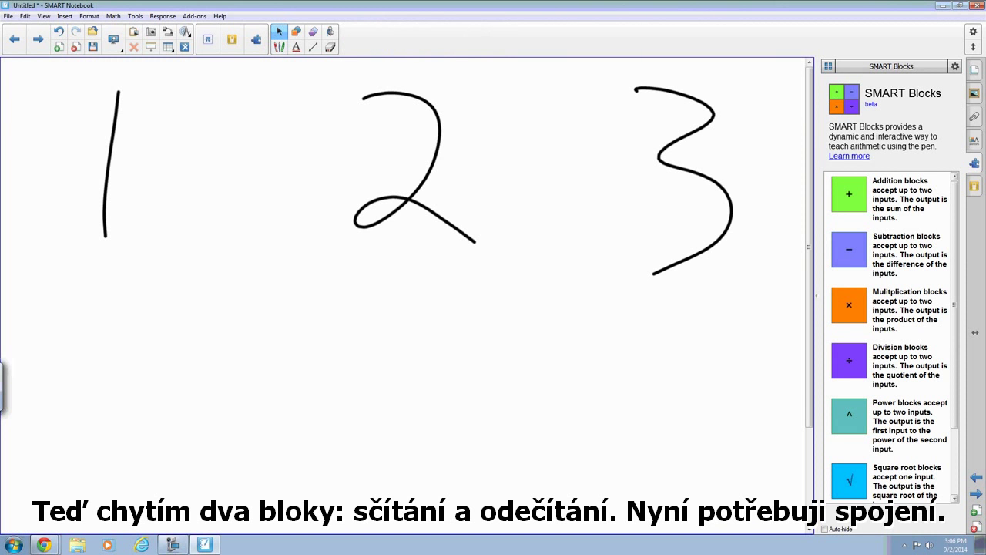
{"action": "left_click_drag", "start_coordinate": [850, 194], "coordinate": [214, 308]}
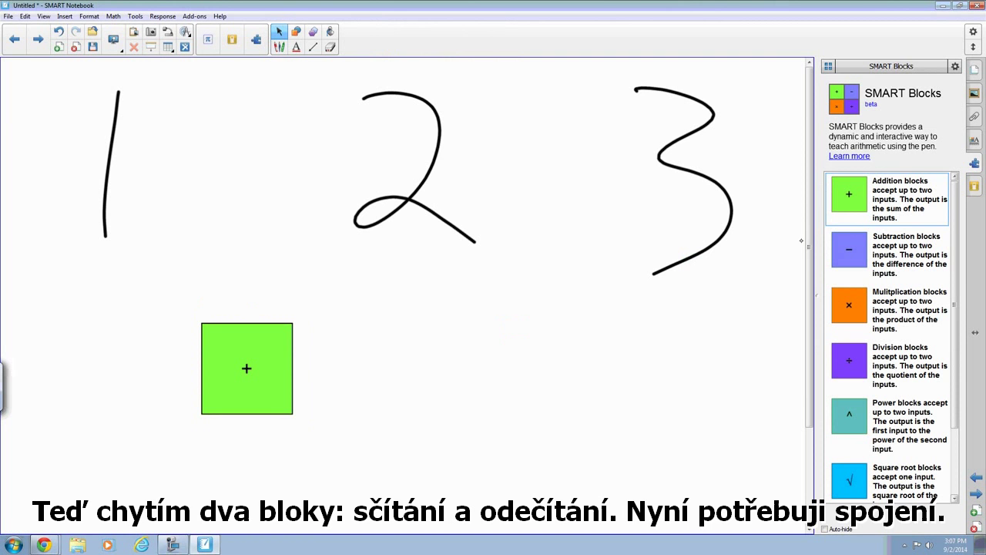
{"action": "left_click_drag", "start_coordinate": [850, 249], "coordinate": [521, 384]}
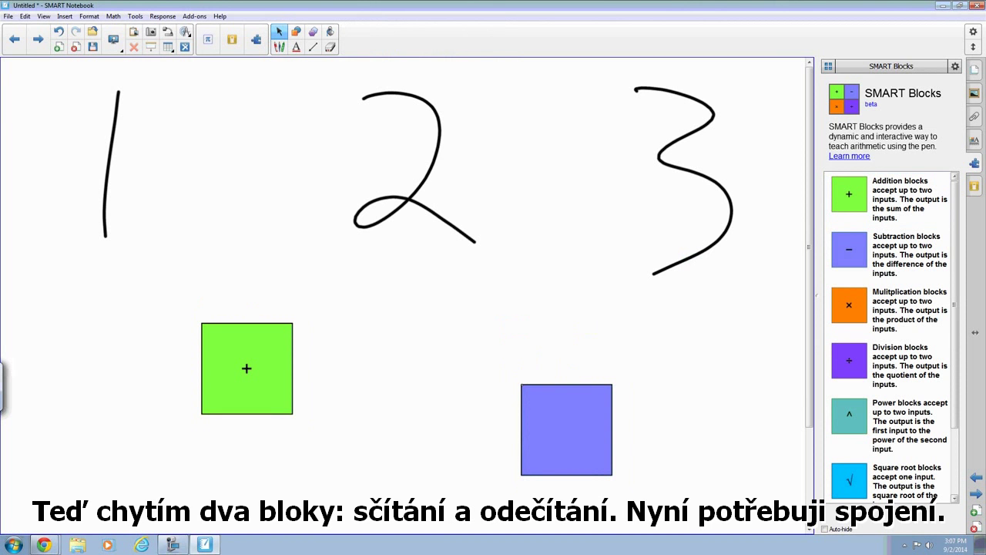
{"action": "left_click", "coordinate": [279, 46]}
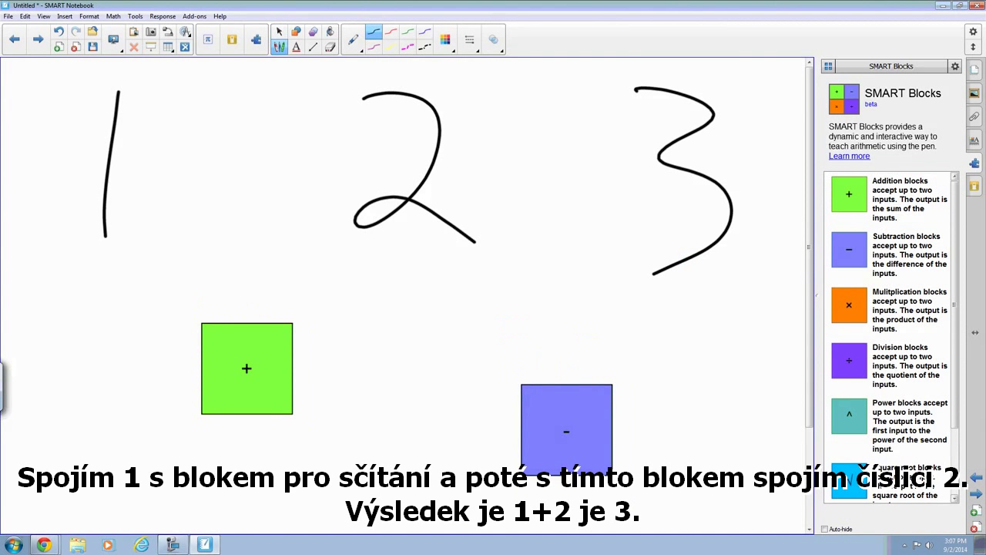
Draw pen lines from 1 and 2 to the addition block and from 2 and 3 to subtraction
{"action": "left_click_drag", "start_coordinate": [105, 205], "coordinate": [220, 331]}
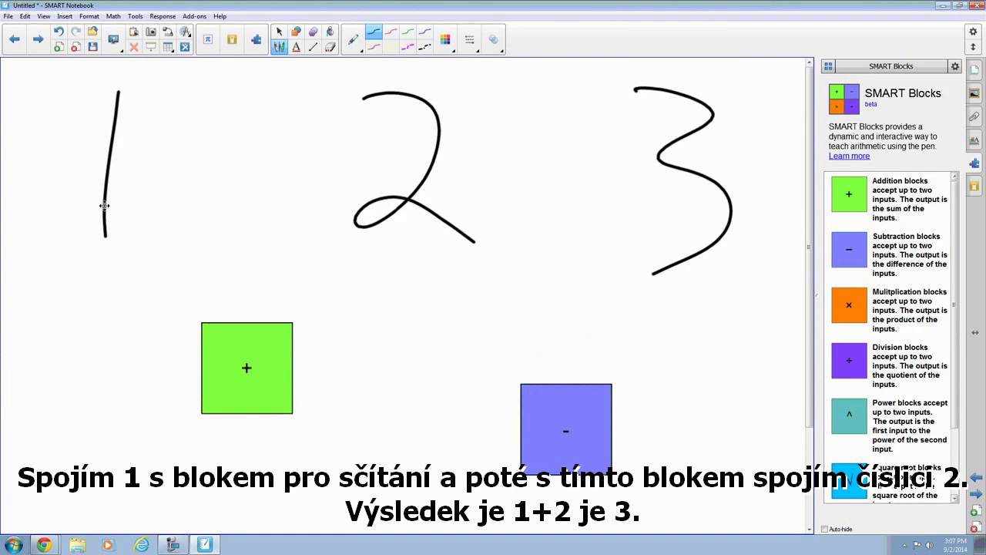
{"action": "left_click_drag", "start_coordinate": [385, 225], "coordinate": [271, 344]}
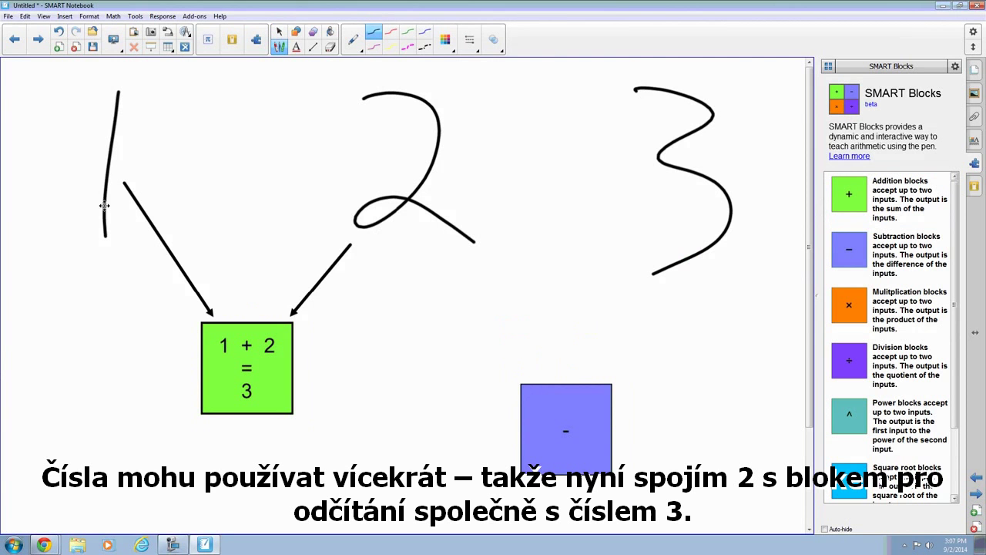
{"action": "left_click_drag", "start_coordinate": [459, 245], "coordinate": [541, 407]}
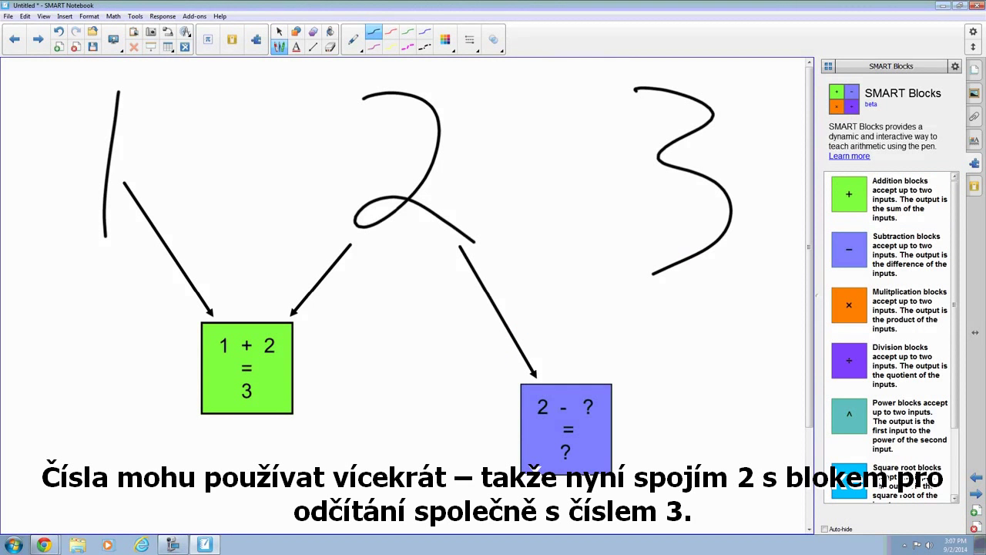
{"action": "left_click_drag", "start_coordinate": [681, 267], "coordinate": [586, 398]}
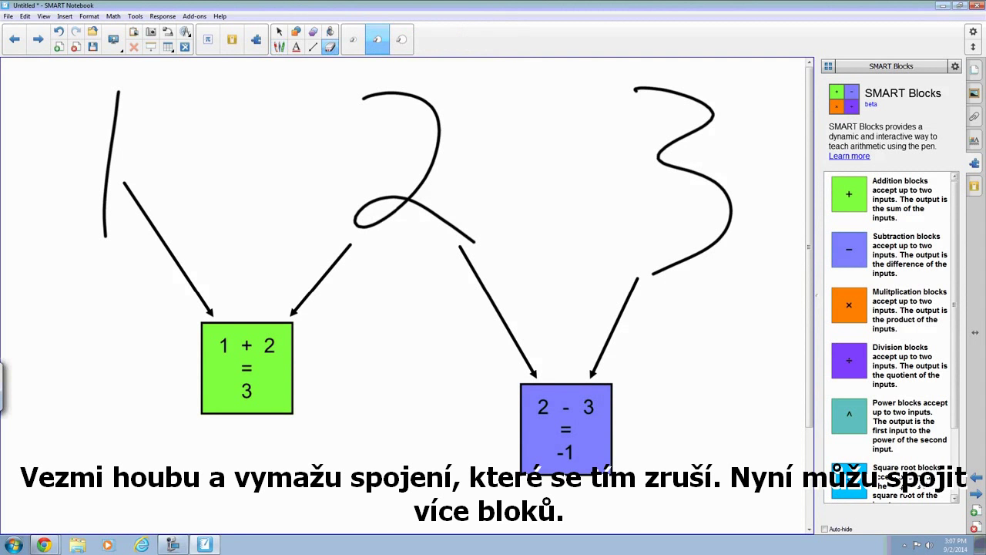
Erase the 2-to-subtraction link and connect the addition block's output to the subtraction block
{"action": "left_click", "coordinate": [488, 325]}
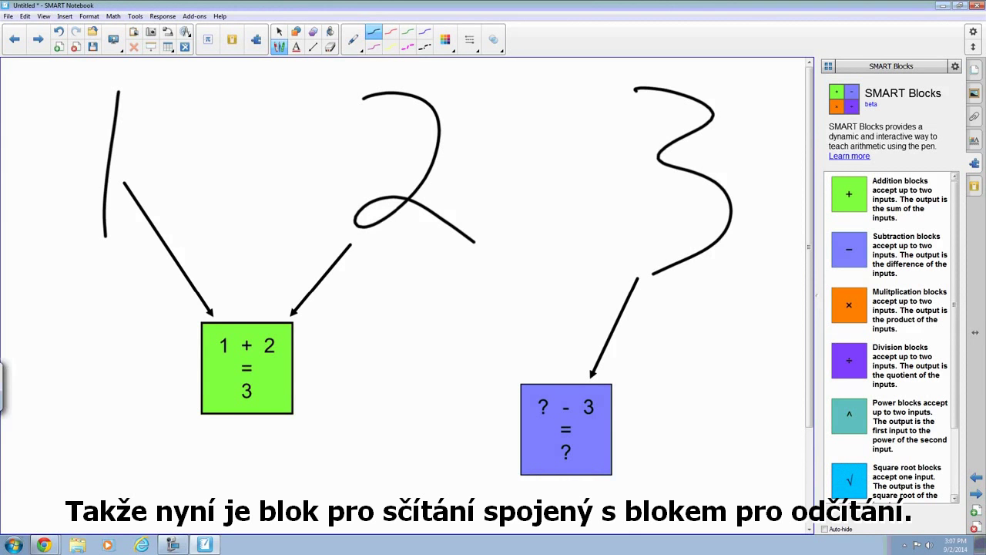
{"action": "left_click_drag", "start_coordinate": [278, 368], "coordinate": [528, 409]}
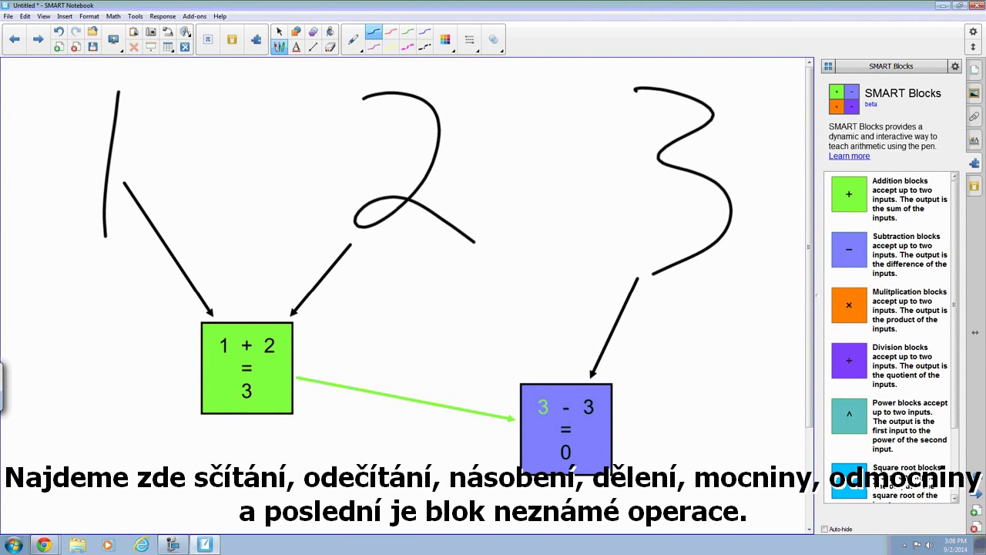
Move to a blank page and place an Unknown operation block in its centre
{"action": "scroll", "coordinate": [890, 338], "scroll_direction": "down", "scroll_amount": 2}
{"action": "left_click", "coordinate": [279, 32]}
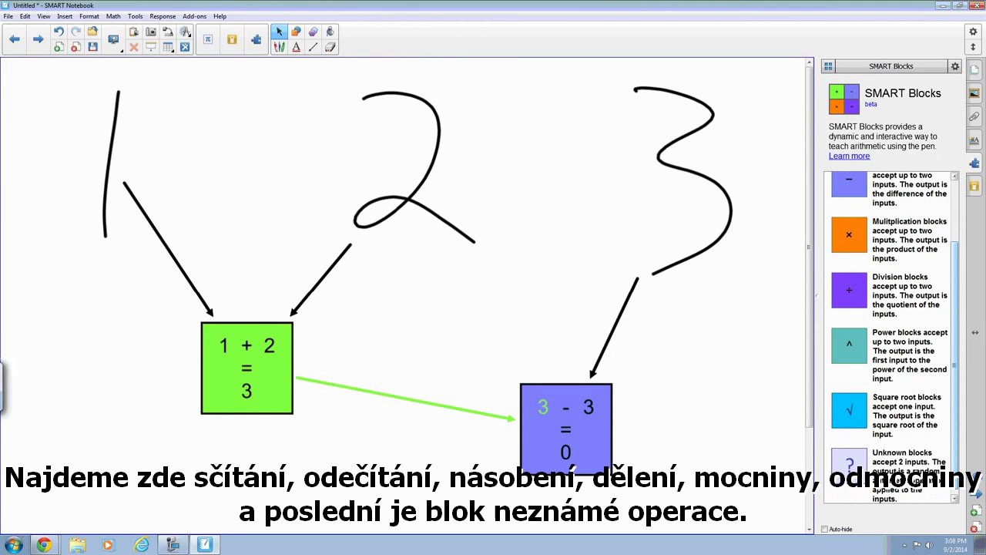
{"action": "scroll", "coordinate": [950, 402], "scroll_direction": "down", "scroll_amount": 1}
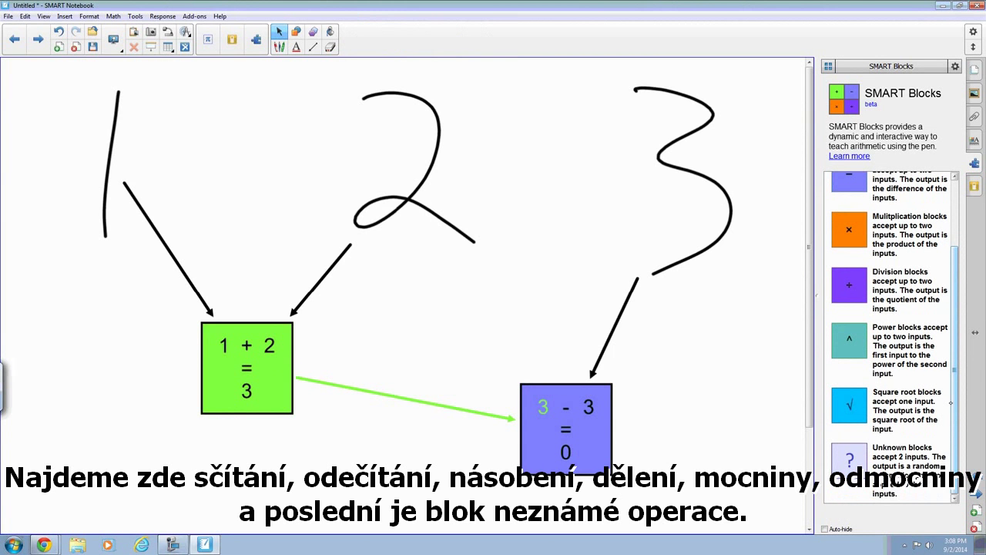
{"action": "key", "text": "Page_Down"}
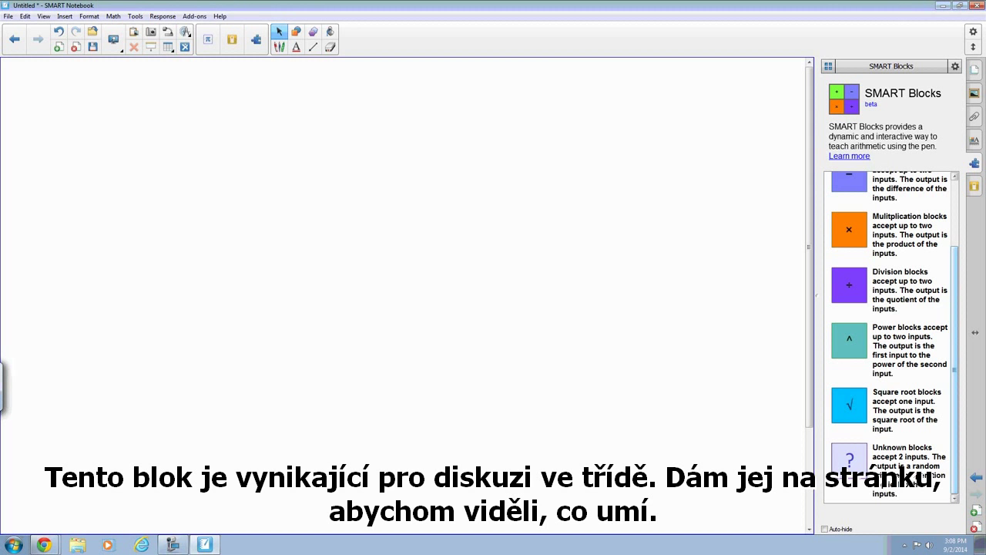
{"action": "left_click_drag", "start_coordinate": [849, 460], "coordinate": [385, 329]}
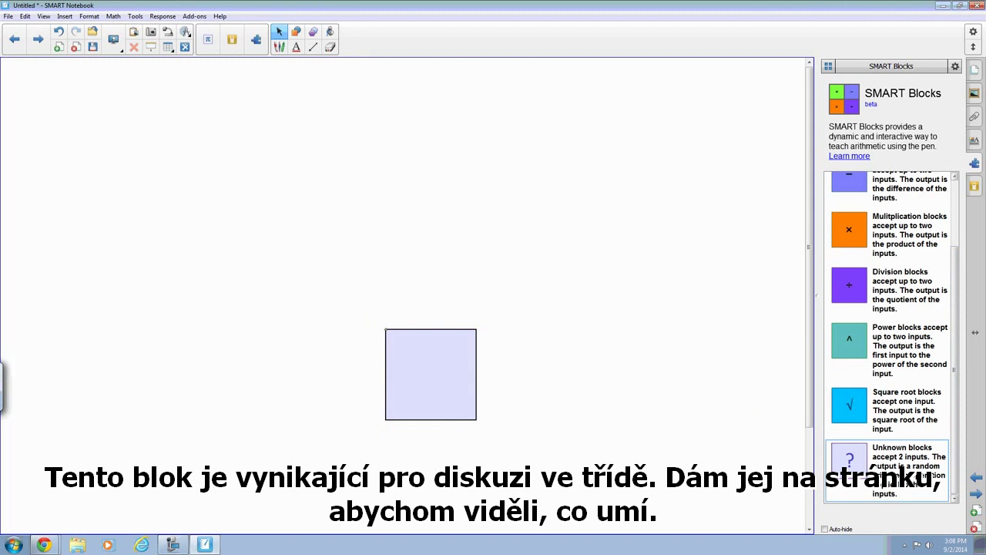
Handwrite 6 and 3 above the block and link both to it, giving 18
{"action": "left_click", "coordinate": [279, 47]}
{"action": "mouse_move", "coordinate": [214, 128]}
{"action": "left_mouse_down"}
{"action": "mouse_move", "coordinate": [250, 124]}
{"action": "mouse_move", "coordinate": [198, 267]}
{"action": "left_mouse_up"}
{"action": "left_click_drag", "start_coordinate": [589, 120], "coordinate": [577, 274]}
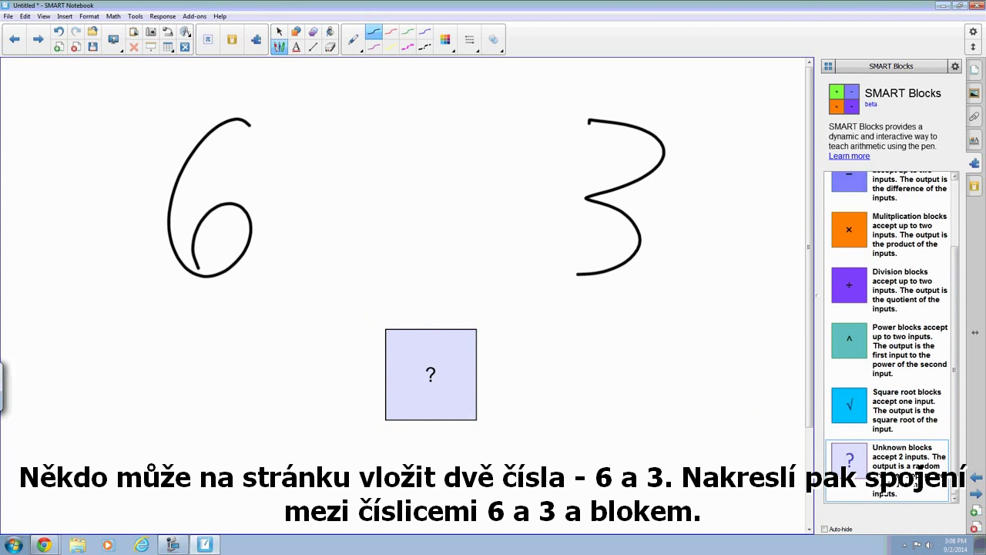
{"action": "left_click_drag", "start_coordinate": [245, 254], "coordinate": [391, 344]}
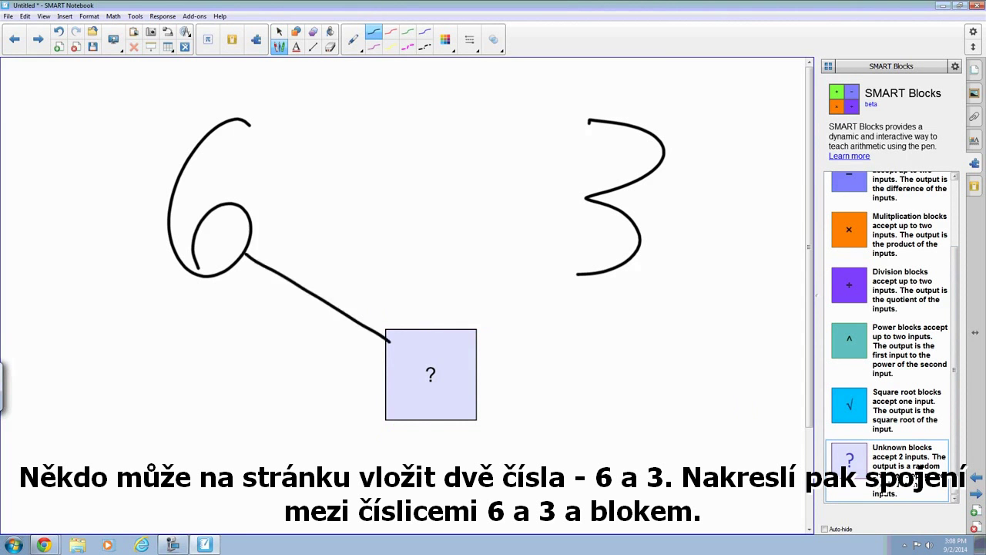
{"action": "left_click_drag", "start_coordinate": [606, 271], "coordinate": [472, 354]}
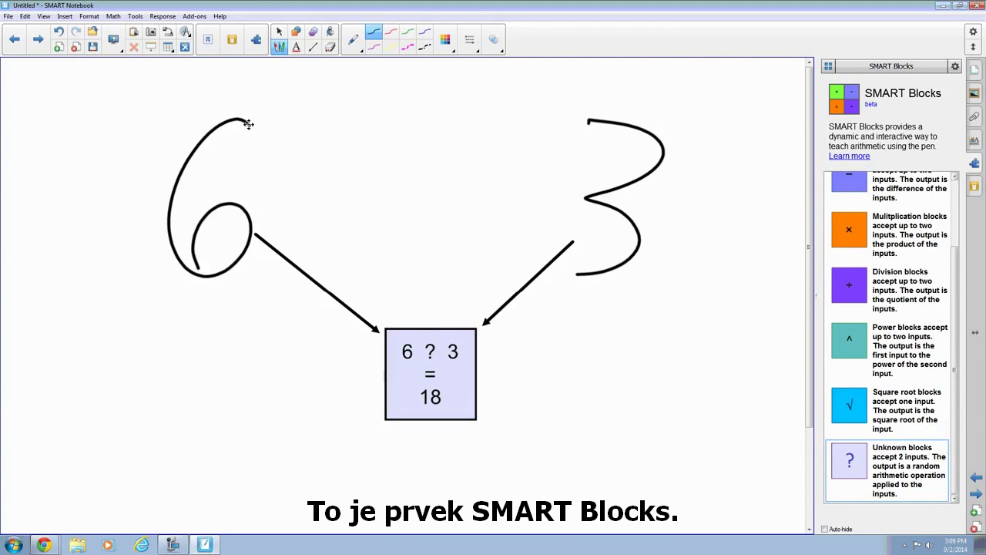
Go to a blank page and open a Math Ink handwriting area
{"action": "key", "text": "Page_Down"}
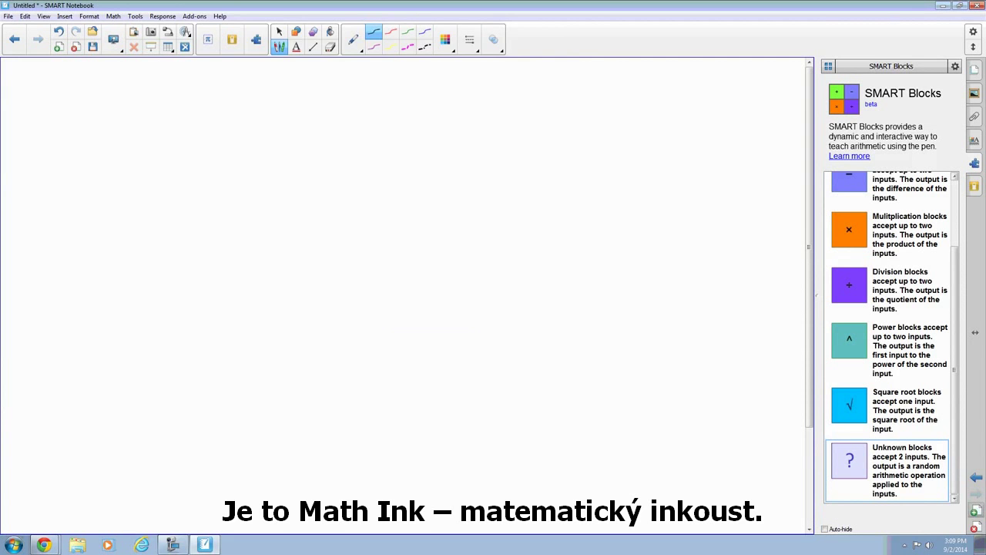
{"action": "left_click", "coordinate": [256, 39]}
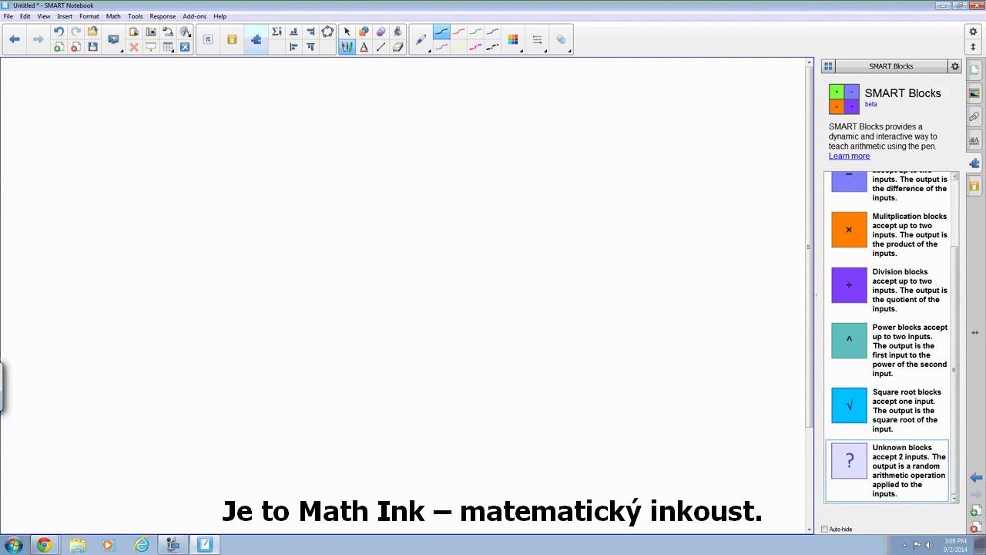
{"action": "left_click", "coordinate": [277, 32]}
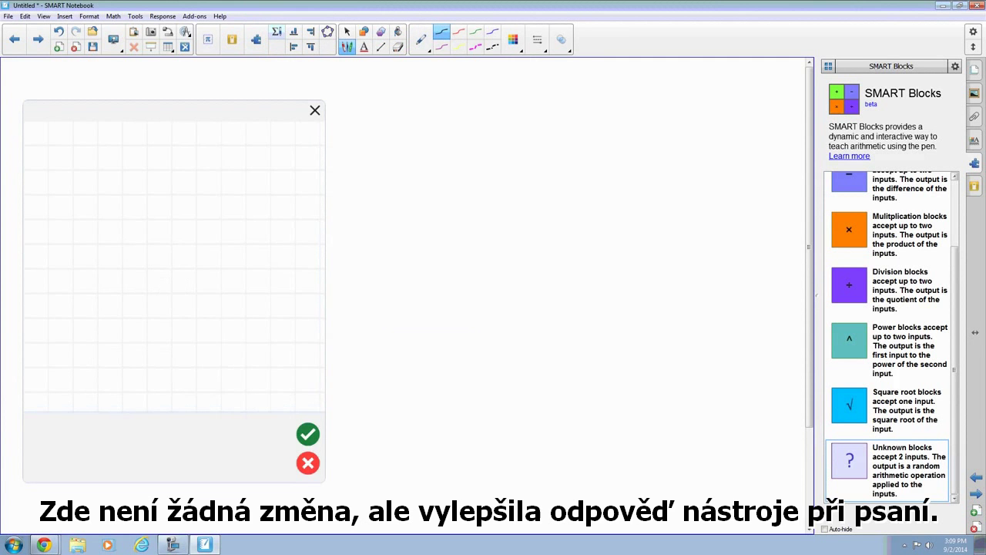
Handwrite 1+2=3 in the Math Ink grid and insert it as a typeset equation
{"action": "left_click_drag", "start_coordinate": [63, 195], "coordinate": [62, 287]}
{"action": "left_click_drag", "start_coordinate": [121, 207], "coordinate": [119, 276]}
{"action": "left_click_drag", "start_coordinate": [100, 248], "coordinate": [149, 245]}
{"action": "left_click_drag", "start_coordinate": [155, 202], "coordinate": [215, 274]}
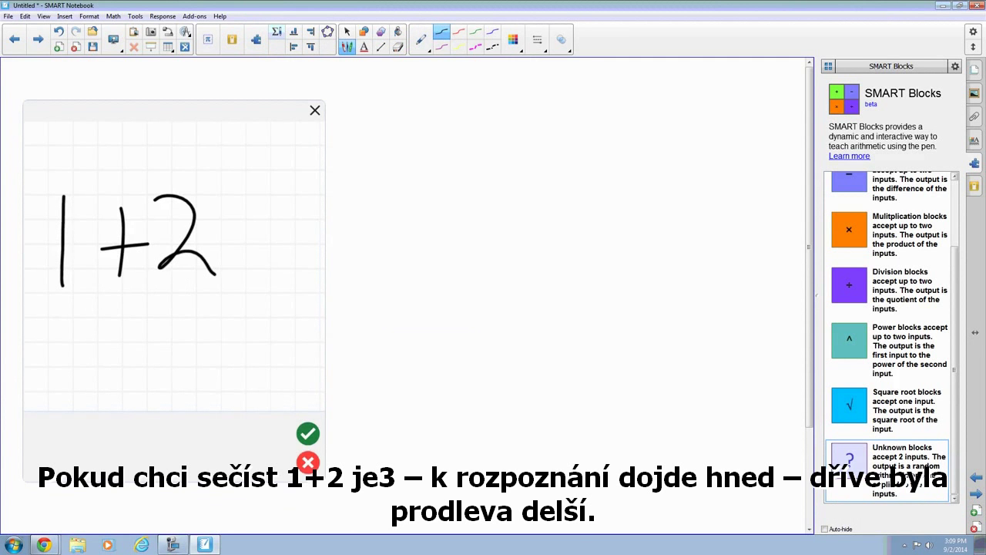
{"action": "mouse_move", "coordinate": [228, 229]}
{"action": "left_mouse_down"}
{"action": "mouse_move", "coordinate": [271, 227]}
{"action": "mouse_move", "coordinate": [276, 249]}
{"action": "left_mouse_up"}
{"action": "mouse_move", "coordinate": [285, 185]}
{"action": "left_mouse_down"}
{"action": "mouse_move", "coordinate": [303, 226]}
{"action": "mouse_move", "coordinate": [280, 283]}
{"action": "left_mouse_up"}
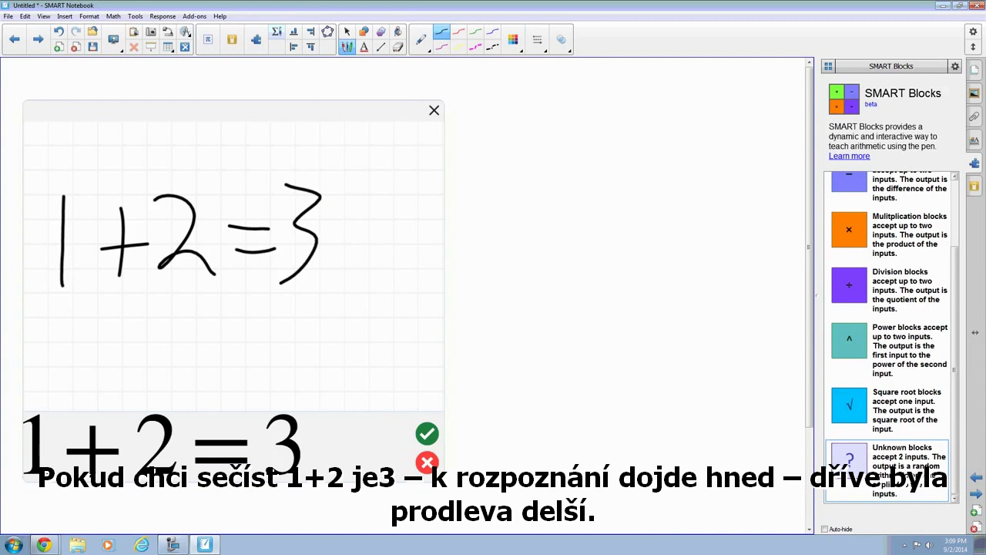
{"action": "left_click", "coordinate": [427, 434]}
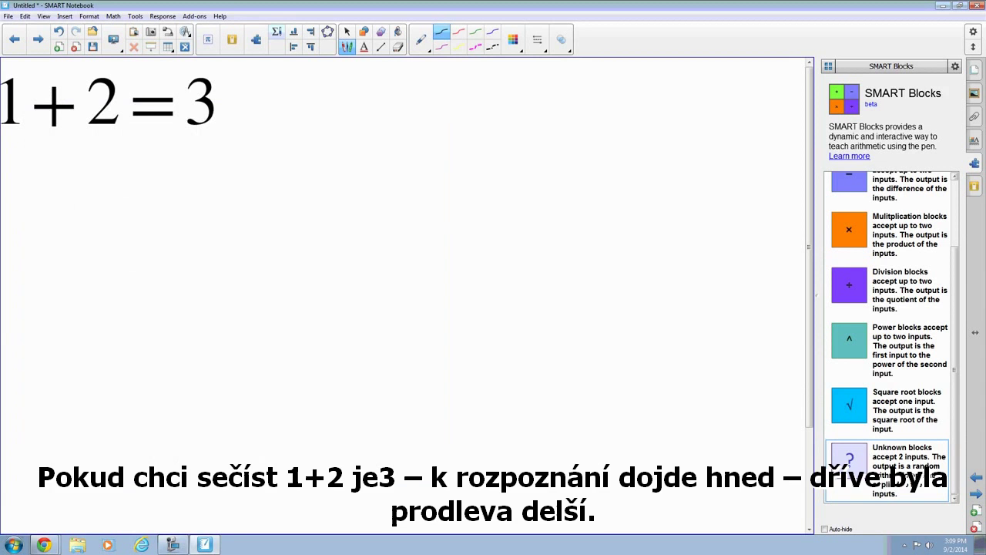
{"action": "left_click", "coordinate": [348, 31]}
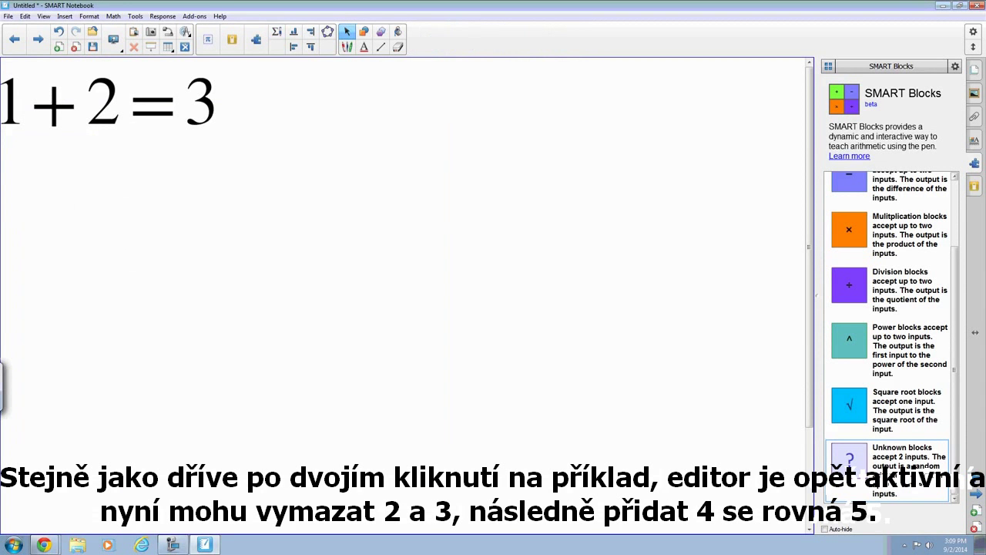
Reopen the equation, erase the 2, equals sign and 3, and write 4=5 instead
{"action": "double_click", "coordinate": [108, 102]}
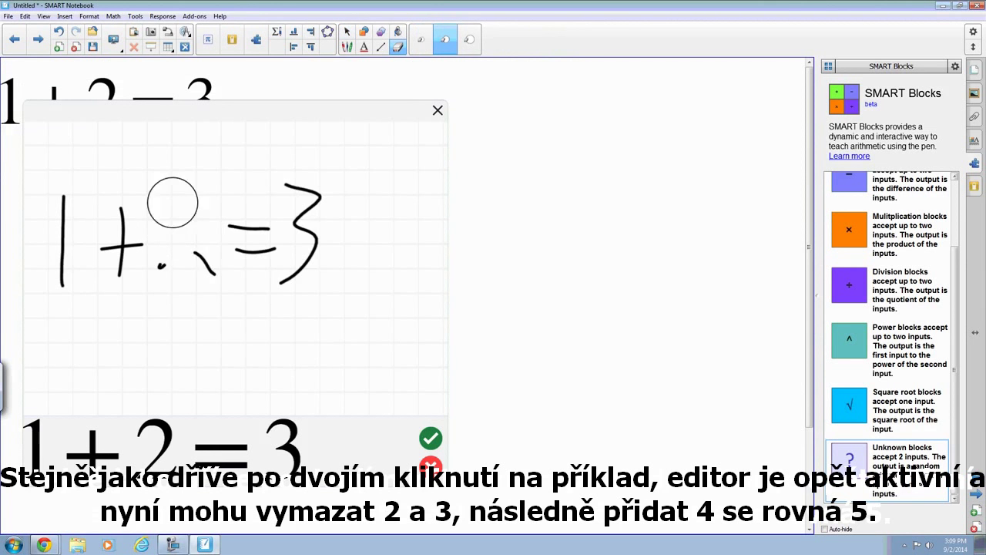
{"action": "mouse_move", "coordinate": [173, 202]}
{"action": "left_mouse_down"}
{"action": "mouse_move", "coordinate": [226, 224]}
{"action": "mouse_move", "coordinate": [316, 231]}
{"action": "mouse_move", "coordinate": [172, 249]}
{"action": "left_mouse_up"}
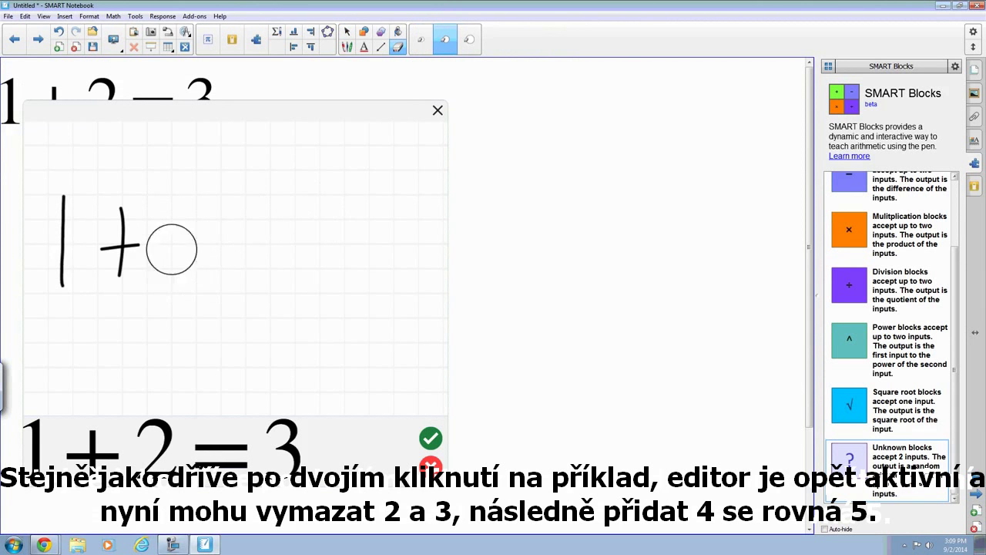
{"action": "left_click", "coordinate": [346, 47]}
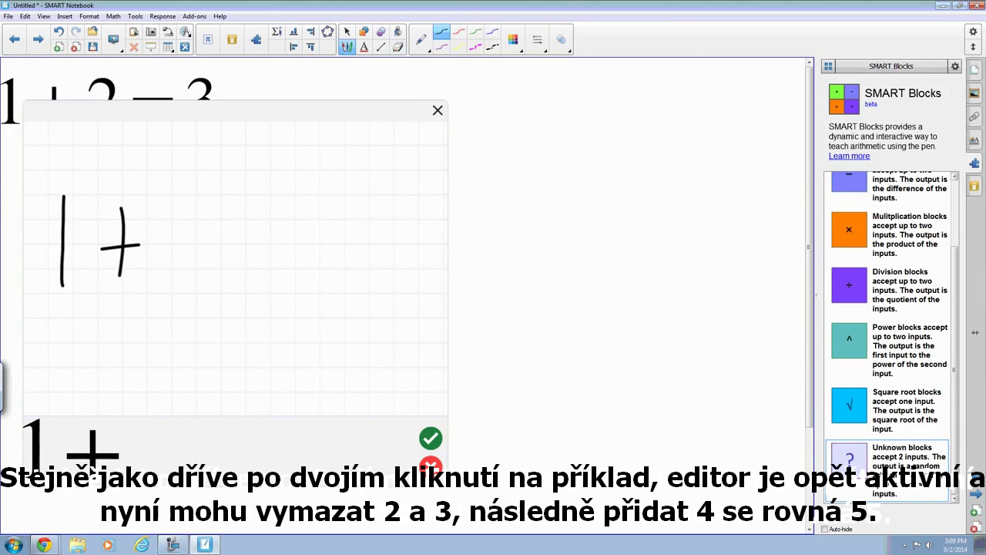
{"action": "mouse_move", "coordinate": [171, 187]}
{"action": "left_mouse_down"}
{"action": "mouse_move", "coordinate": [164, 201]}
{"action": "mouse_move", "coordinate": [207, 222]}
{"action": "left_mouse_up"}
{"action": "left_click_drag", "start_coordinate": [216, 182], "coordinate": [190, 292]}
{"action": "left_click_drag", "start_coordinate": [242, 240], "coordinate": [288, 244]}
{"action": "left_click_drag", "start_coordinate": [242, 279], "coordinate": [306, 297]}
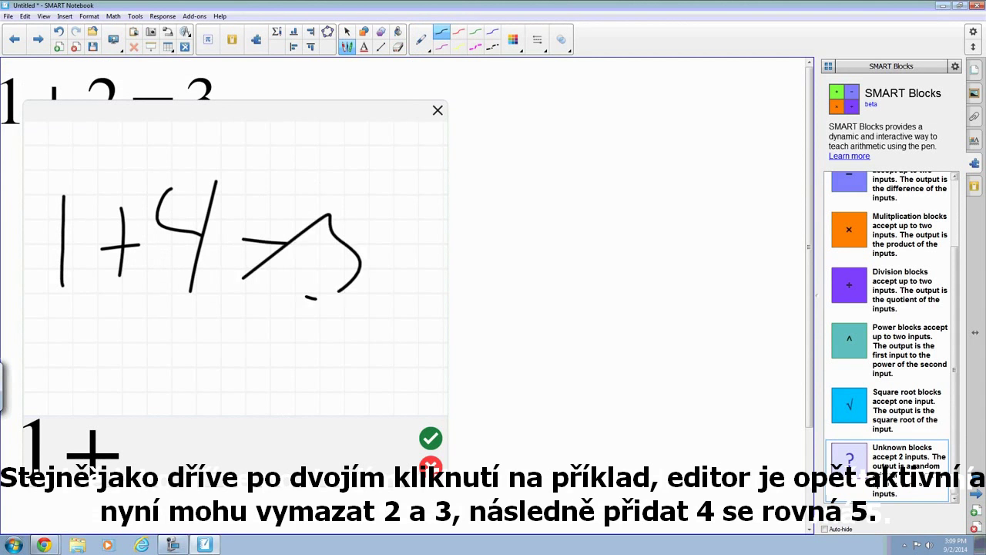
{"action": "left_click_drag", "start_coordinate": [327, 209], "coordinate": [394, 200]}
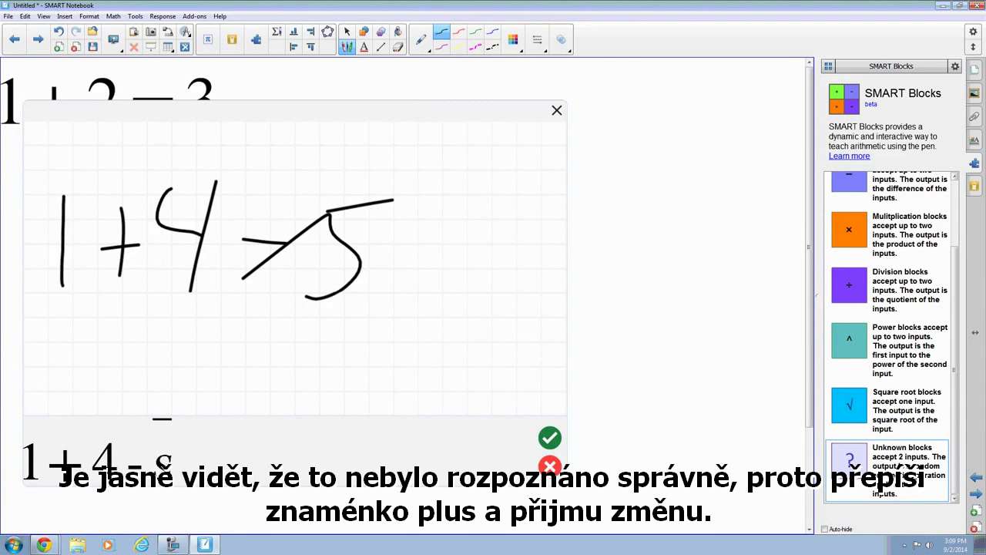
Erase the misread stroke between 4 and 5 and redraw the equals sign
{"action": "left_click", "coordinate": [397, 47]}
{"action": "mouse_move", "coordinate": [242, 273]}
{"action": "left_mouse_down"}
{"action": "mouse_move", "coordinate": [257, 208]}
{"action": "mouse_move", "coordinate": [280, 221]}
{"action": "mouse_move", "coordinate": [308, 215]}
{"action": "left_mouse_up"}
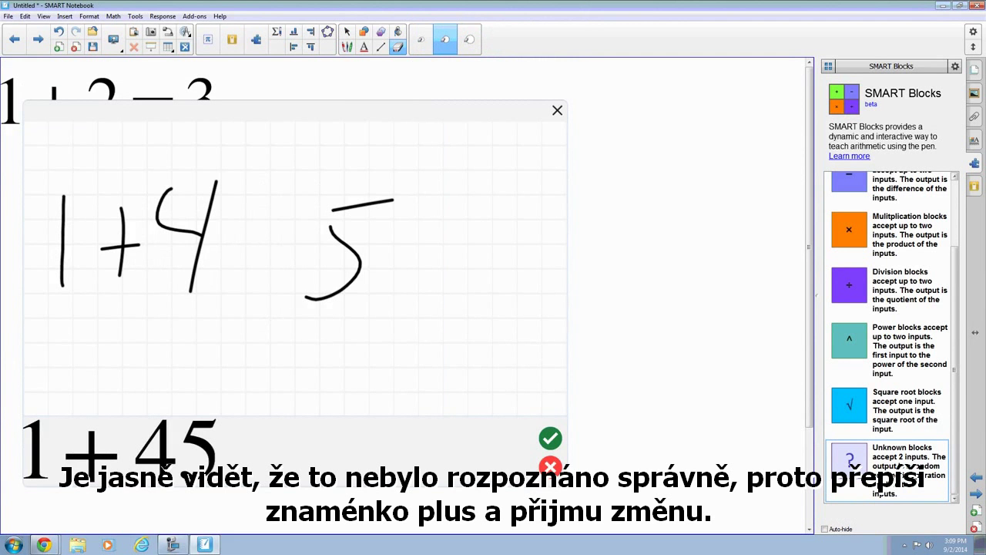
{"action": "left_click", "coordinate": [347, 47]}
{"action": "left_click_drag", "start_coordinate": [245, 226], "coordinate": [292, 239]}
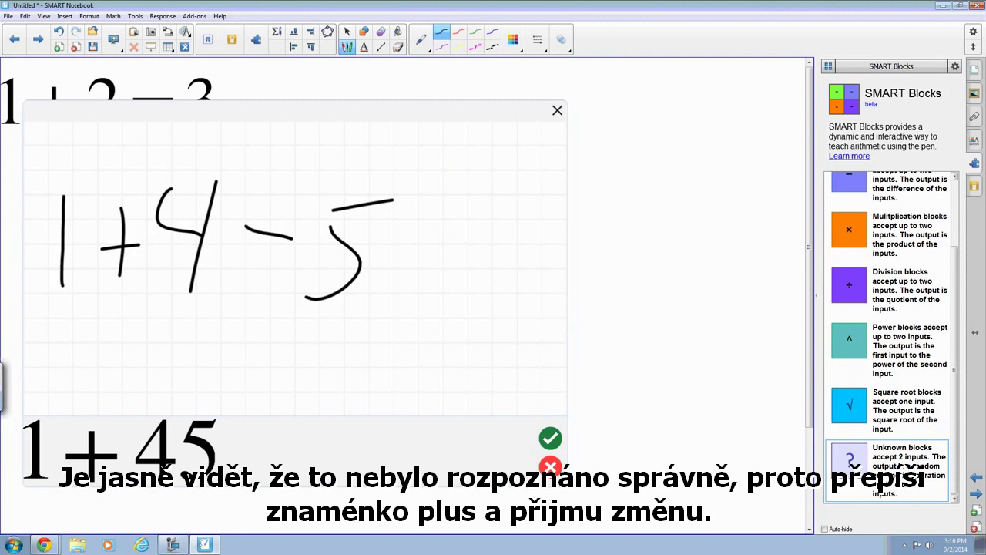
{"action": "left_click_drag", "start_coordinate": [248, 261], "coordinate": [287, 269]}
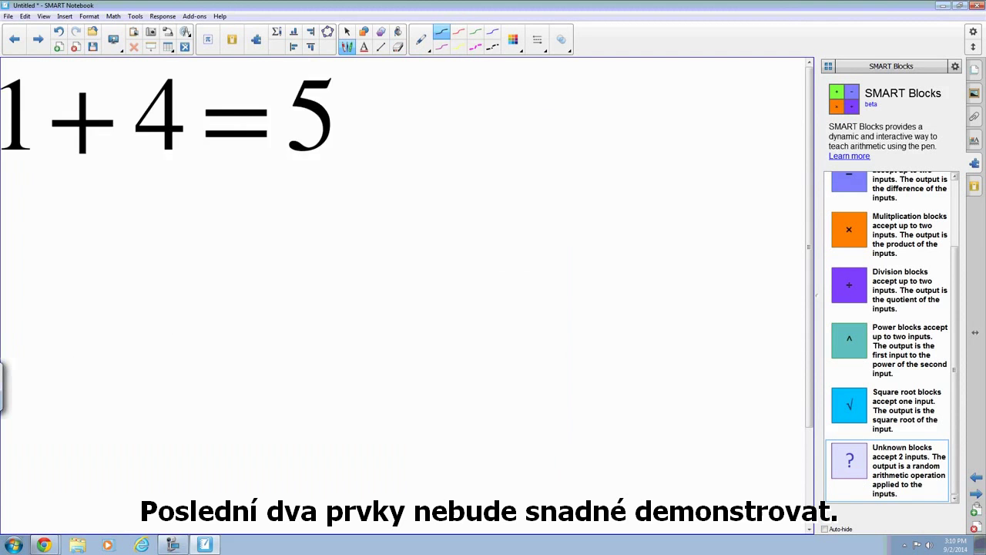
Draw a square in the middle of a new blank page
{"action": "key", "text": "Page_Down"}
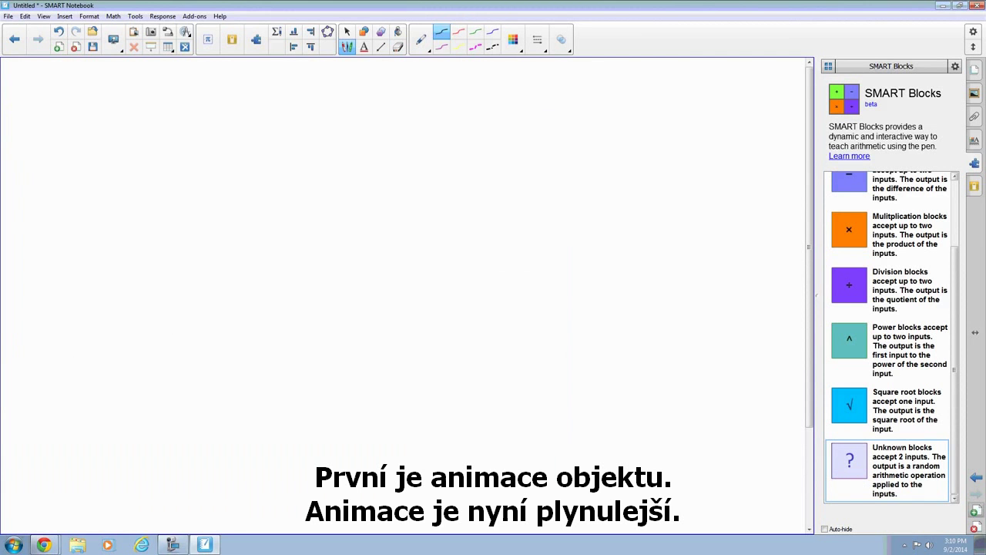
{"action": "left_click", "coordinate": [364, 31]}
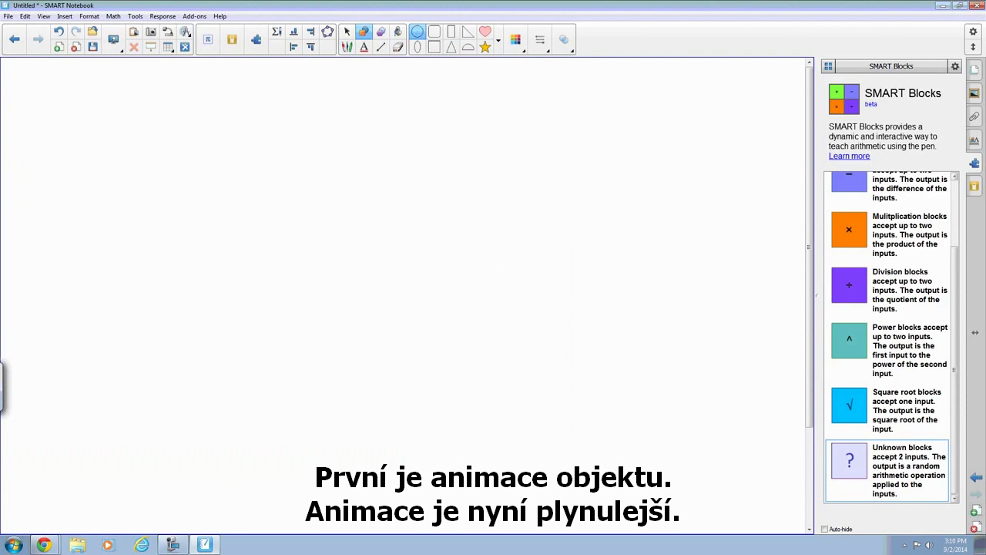
{"action": "left_click", "coordinate": [434, 47]}
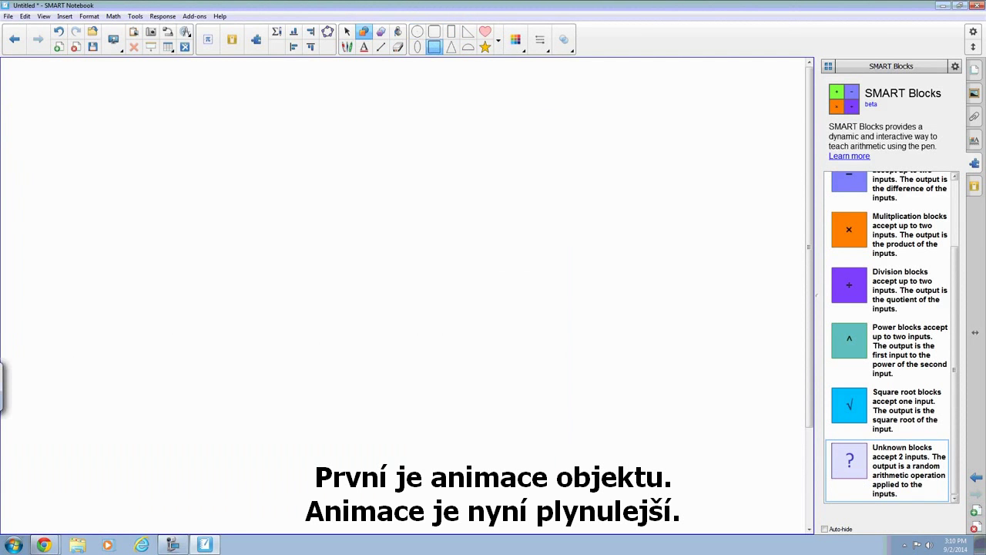
{"action": "left_click_drag", "start_coordinate": [295, 246], "coordinate": [435, 386]}
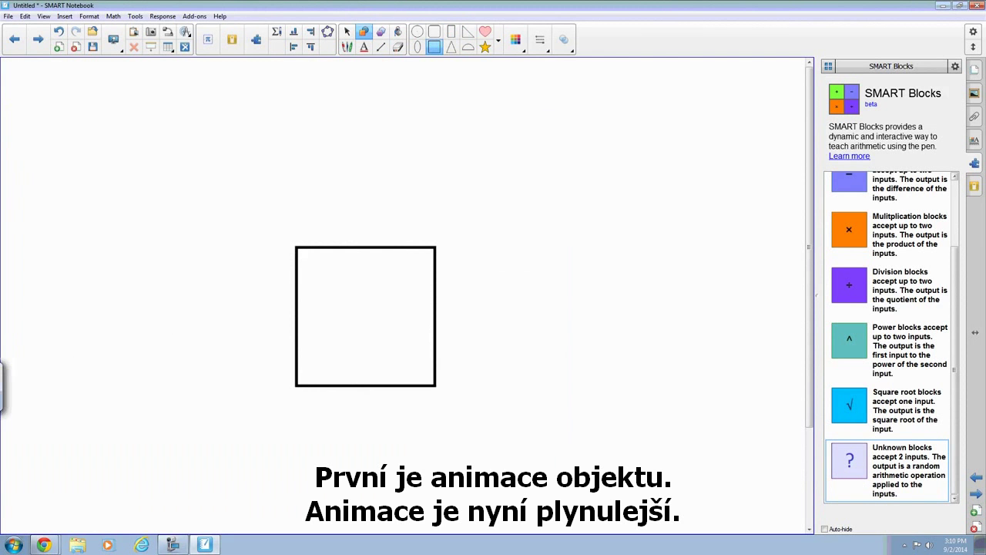
Give the selected square a 'Flip around axis' object animation in Properties
{"action": "left_click", "coordinate": [346, 32]}
{"action": "key", "text": "ctrl+a"}
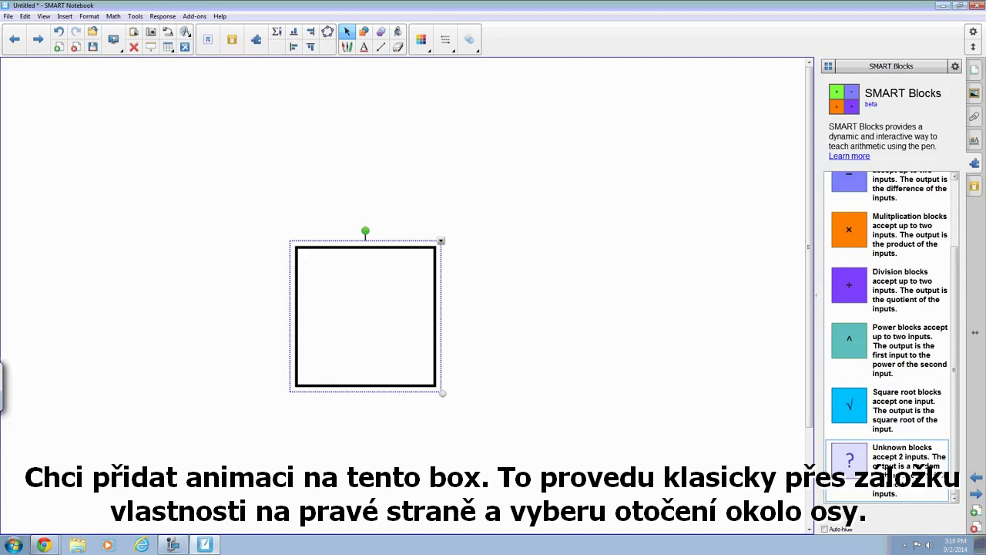
{"action": "left_click", "coordinate": [974, 140]}
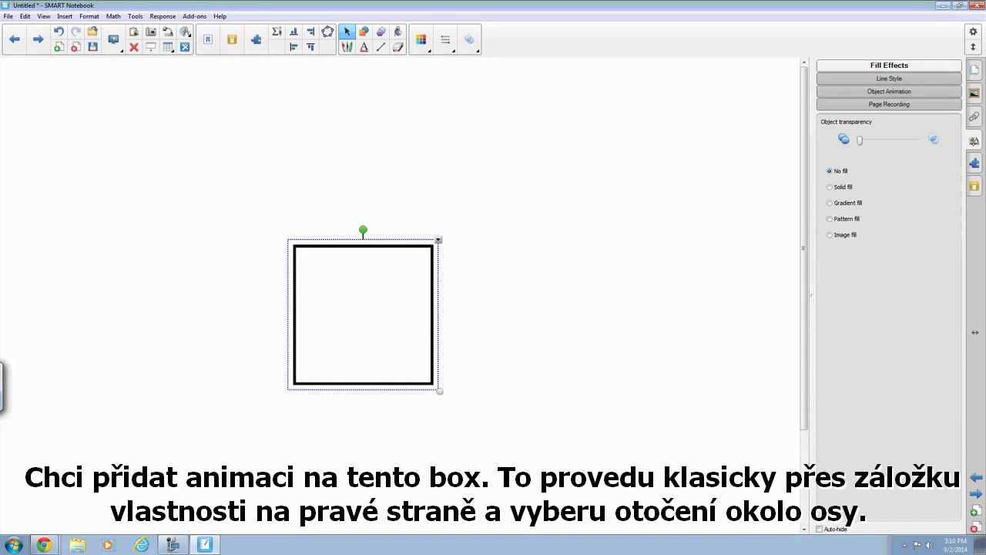
{"action": "left_click", "coordinate": [883, 92]}
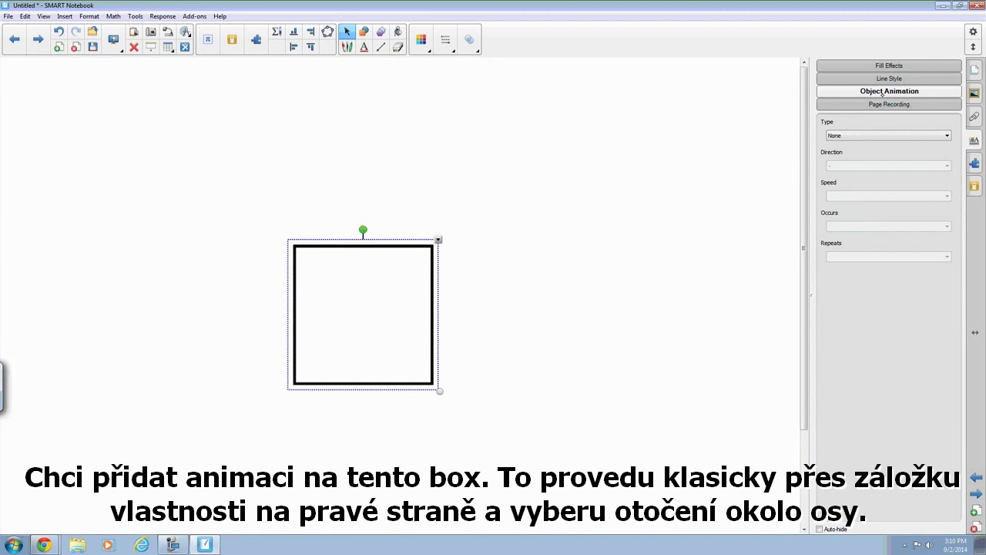
{"action": "left_click", "coordinate": [863, 136]}
{"action": "left_click", "coordinate": [847, 165]}
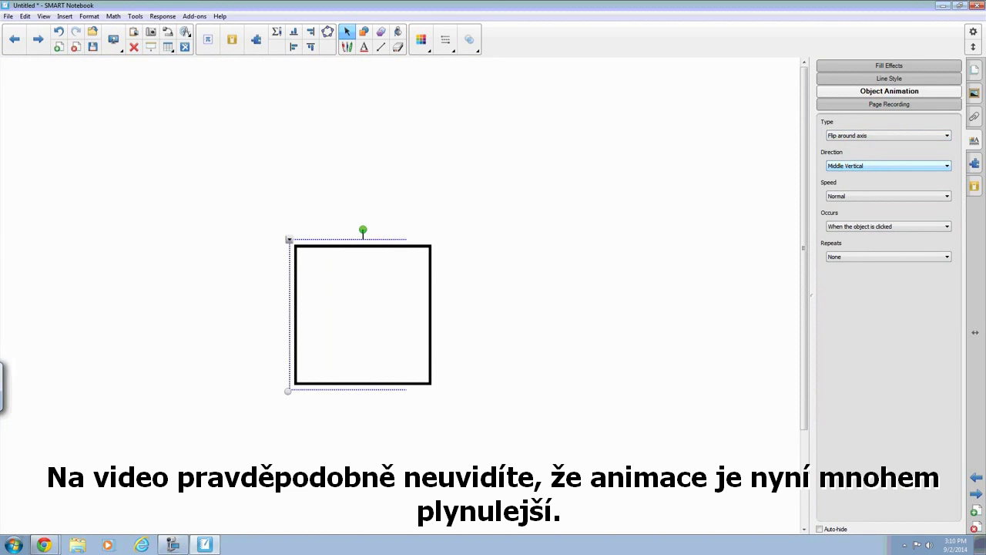
Click the square twice to play its flip animation, then go to a new page
{"action": "left_click", "coordinate": [424, 279]}
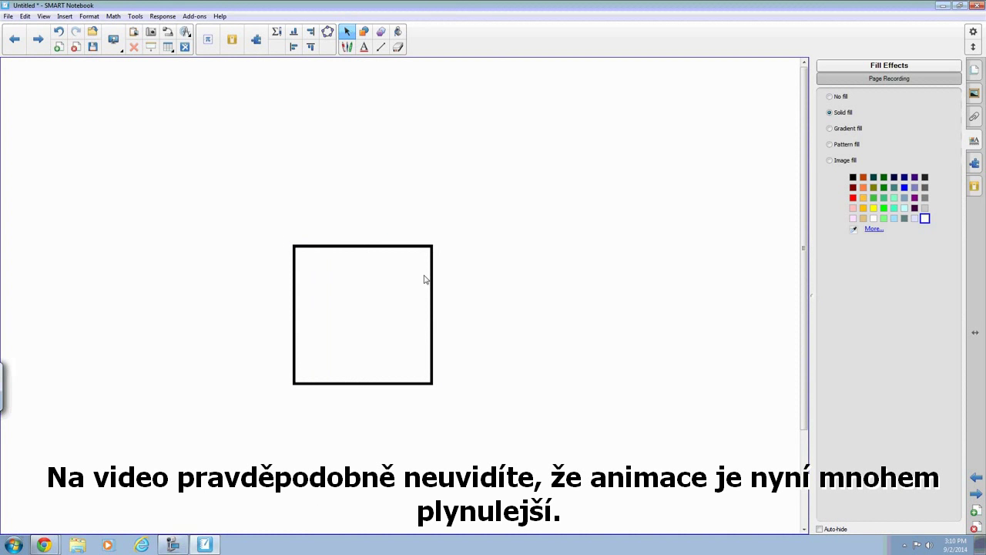
{"action": "left_click", "coordinate": [432, 282]}
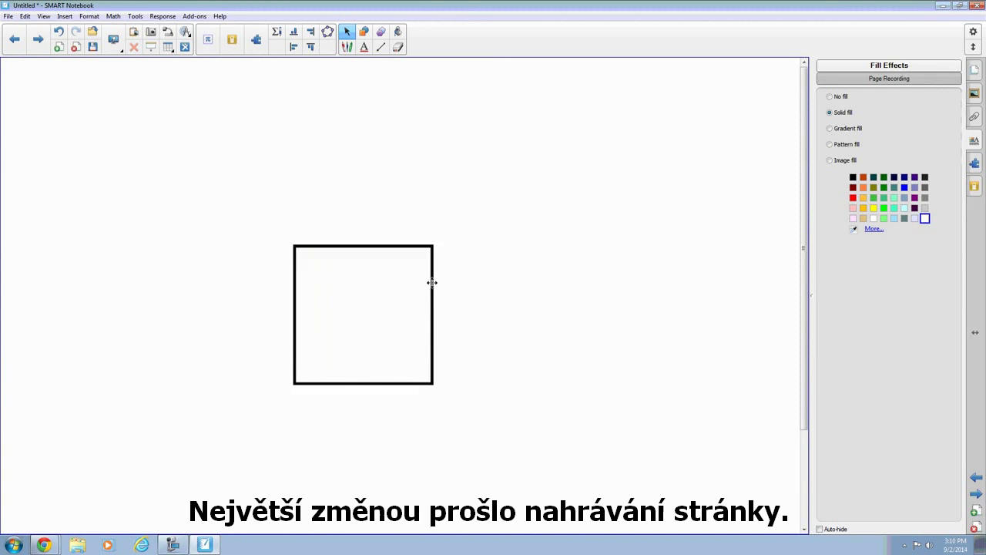
{"action": "key", "text": "Page_Down"}
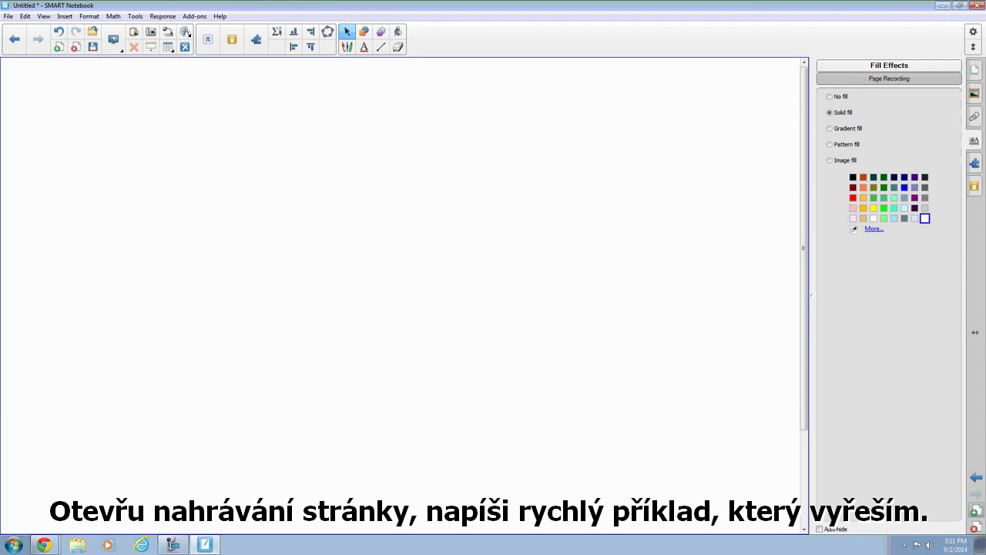
Start a page recording from Properties and pick the pen
{"action": "left_click", "coordinate": [884, 77]}
{"action": "left_click", "coordinate": [888, 105]}
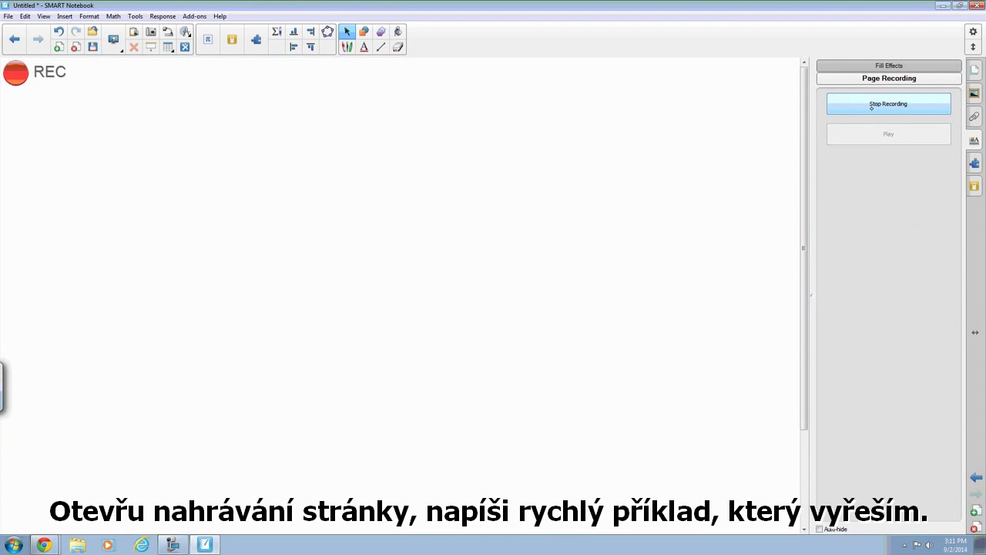
{"action": "left_click", "coordinate": [346, 46]}
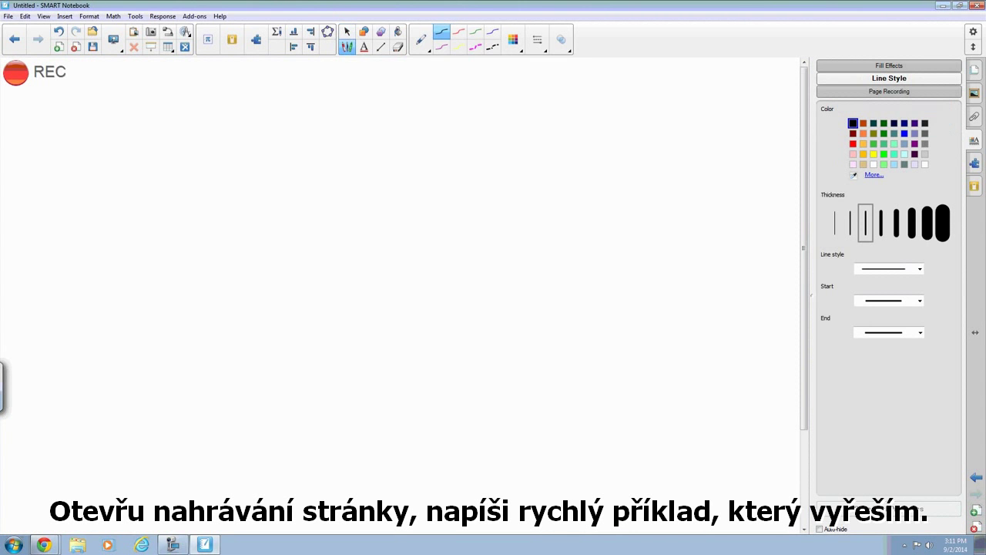
Handwrite the equation 2x+1=3 across the top of the page
{"action": "left_click_drag", "start_coordinate": [143, 139], "coordinate": [222, 242]}
{"action": "left_click_drag", "start_coordinate": [249, 168], "coordinate": [299, 220]}
{"action": "left_click_drag", "start_coordinate": [300, 153], "coordinate": [254, 226]}
{"action": "left_click_drag", "start_coordinate": [355, 152], "coordinate": [346, 222]}
{"action": "left_click_drag", "start_coordinate": [339, 185], "coordinate": [376, 191]}
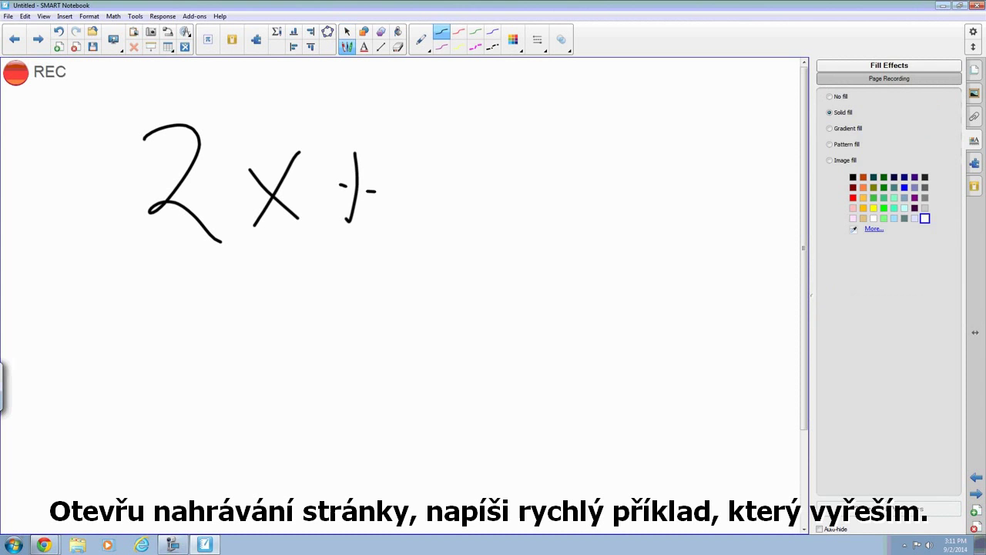
{"action": "left_click_drag", "start_coordinate": [414, 121], "coordinate": [408, 215]}
{"action": "left_click_drag", "start_coordinate": [455, 160], "coordinate": [495, 167]}
{"action": "left_click_drag", "start_coordinate": [462, 194], "coordinate": [494, 195]}
{"action": "left_click_drag", "start_coordinate": [533, 119], "coordinate": [529, 230]}
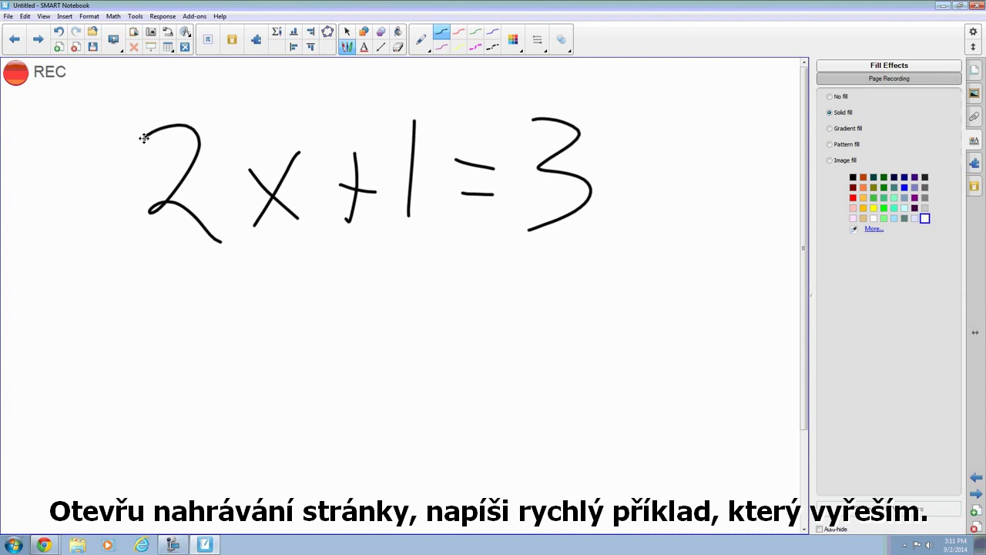
Write -1 under both sides to subtract 1 from each side
{"action": "left_click_drag", "start_coordinate": [331, 293], "coordinate": [367, 296]}
{"action": "left_click_drag", "start_coordinate": [398, 256], "coordinate": [396, 316]}
{"action": "left_click_drag", "start_coordinate": [491, 279], "coordinate": [529, 285]}
{"action": "left_click_drag", "start_coordinate": [563, 248], "coordinate": [554, 327]}
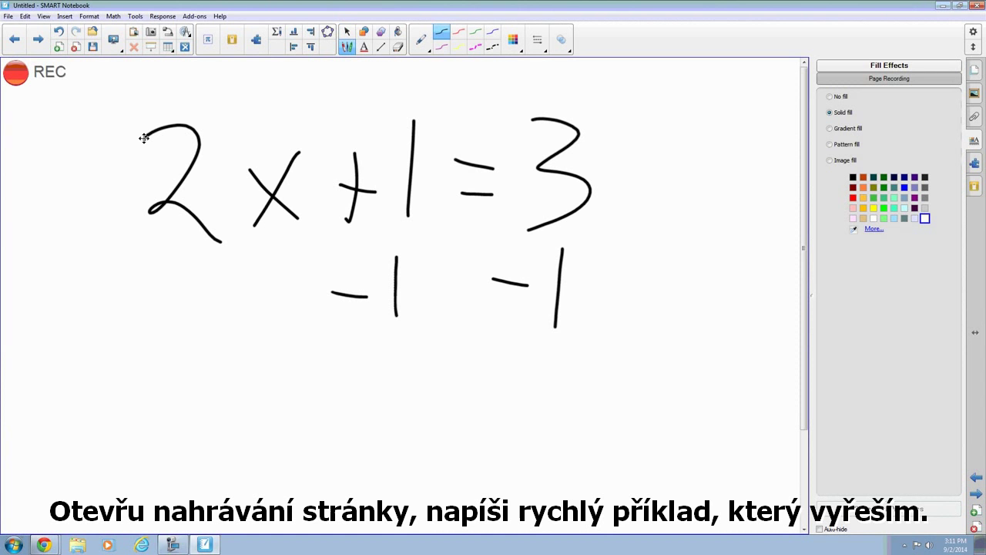
Write the simplified line 2x=2 below
{"action": "left_click_drag", "start_coordinate": [255, 373], "coordinate": [316, 425]}
{"action": "left_click_drag", "start_coordinate": [333, 391], "coordinate": [383, 412]}
{"action": "left_click_drag", "start_coordinate": [375, 377], "coordinate": [343, 417]}
{"action": "mouse_move", "coordinate": [398, 383]}
{"action": "left_mouse_down"}
{"action": "mouse_move", "coordinate": [426, 380]}
{"action": "mouse_move", "coordinate": [433, 401]}
{"action": "left_mouse_up"}
{"action": "mouse_move", "coordinate": [460, 354]}
{"action": "left_mouse_down"}
{"action": "mouse_move", "coordinate": [511, 372]}
{"action": "mouse_move", "coordinate": [517, 423]}
{"action": "left_mouse_up"}
{"action": "left_click_drag", "start_coordinate": [259, 428], "coordinate": [418, 413]}
Divide both sides by 2 with fraction lines and finish with x=1
{"action": "mouse_move", "coordinate": [304, 441]}
{"action": "left_mouse_down"}
{"action": "mouse_move", "coordinate": [331, 474]}
{"action": "mouse_move", "coordinate": [379, 464]}
{"action": "left_mouse_up"}
{"action": "left_click_drag", "start_coordinate": [464, 426], "coordinate": [543, 420]}
{"action": "left_click_drag", "start_coordinate": [469, 455], "coordinate": [520, 482]}
{"action": "left_click_drag", "start_coordinate": [581, 438], "coordinate": [617, 464]}
{"action": "mouse_move", "coordinate": [617, 422]}
{"action": "left_mouse_down"}
{"action": "mouse_move", "coordinate": [583, 466]}
{"action": "mouse_move", "coordinate": [633, 453]}
{"action": "left_mouse_up"}
{"action": "mouse_move", "coordinate": [635, 436]}
{"action": "left_mouse_down"}
{"action": "mouse_move", "coordinate": [660, 436]}
{"action": "mouse_move", "coordinate": [655, 454]}
{"action": "left_mouse_up"}
{"action": "left_click_drag", "start_coordinate": [688, 403], "coordinate": [681, 481]}
Stop the page recording once the 2x + 1 = 3 solution reaches x = 1
{"action": "left_click", "coordinate": [15, 72]}
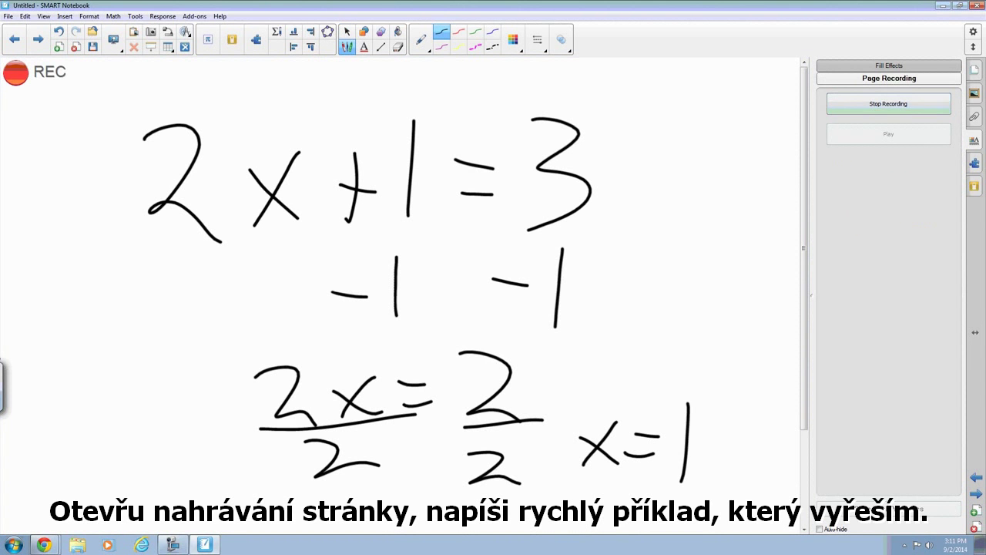